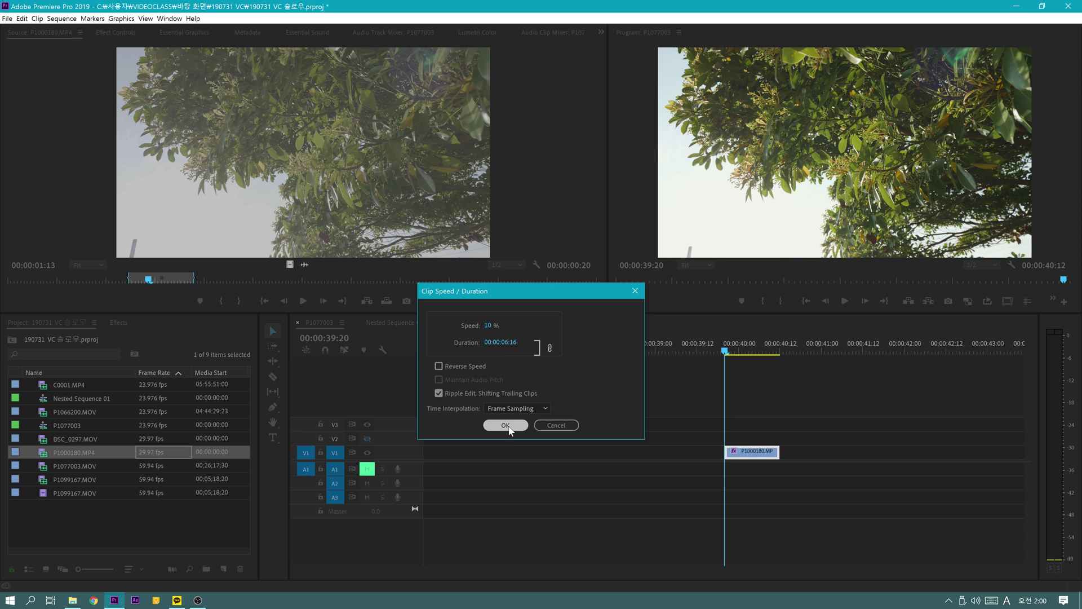
Apply the 10% speed with ripple edit and Frame Sampling to the P1000180.MP4 clip and play it back in an enlarged program view
{"action": "left_click", "coordinate": [457, 458]}
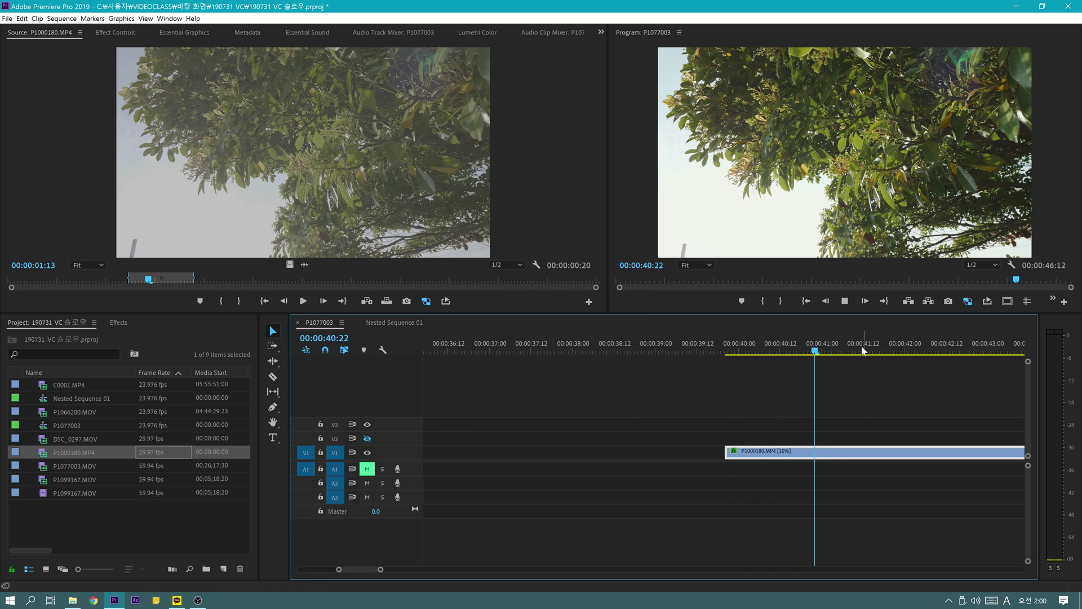
{"action": "key", "text": "grave"}
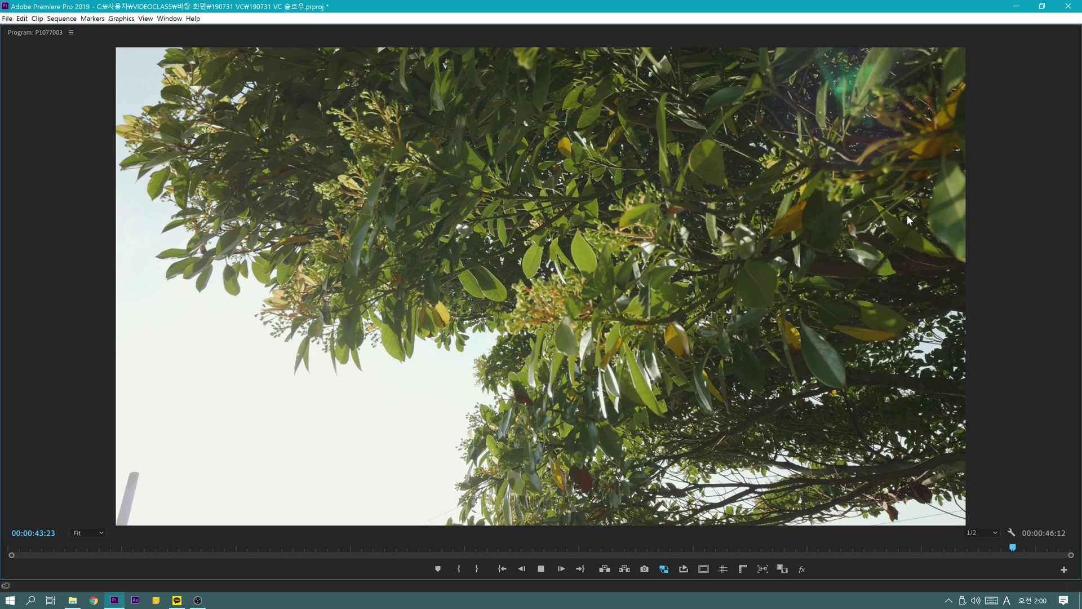
{"action": "key", "text": "grave"}
{"action": "key", "text": "space"}
Change the time interpolation of the slowed P1000180.MP4 clip to Optical Flow in its speed and duration settings
{"action": "left_click_drag", "start_coordinate": [759, 430], "coordinate": [626, 520]}
{"action": "key", "text": "ctrl+r"}
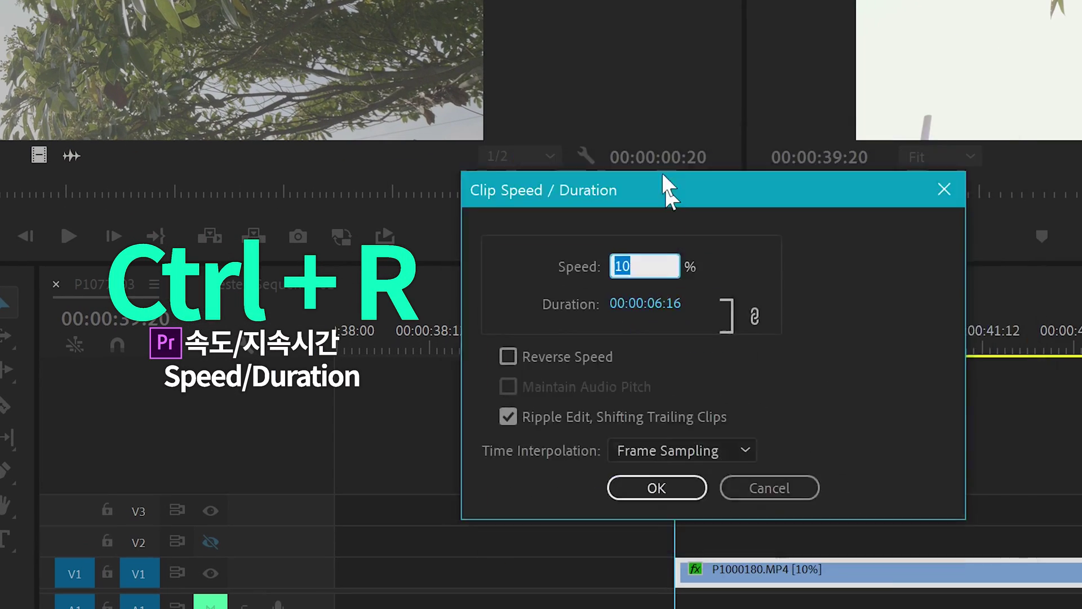
{"action": "left_click_drag", "start_coordinate": [663, 175], "coordinate": [667, 147]}
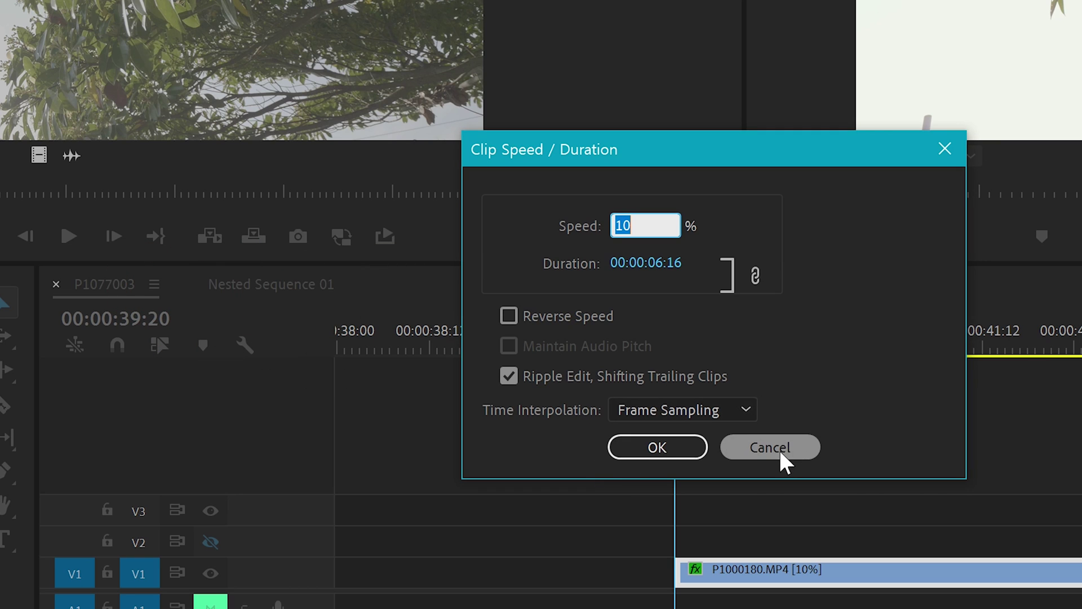
{"action": "left_click", "coordinate": [718, 407]}
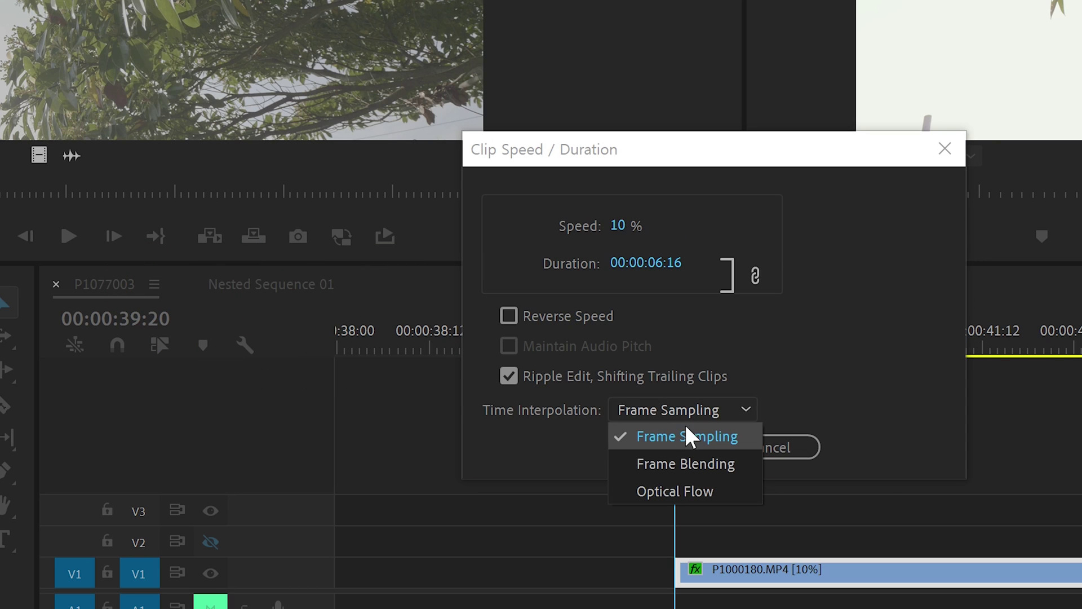
{"action": "left_click", "coordinate": [731, 491]}
{"action": "left_click", "coordinate": [684, 453]}
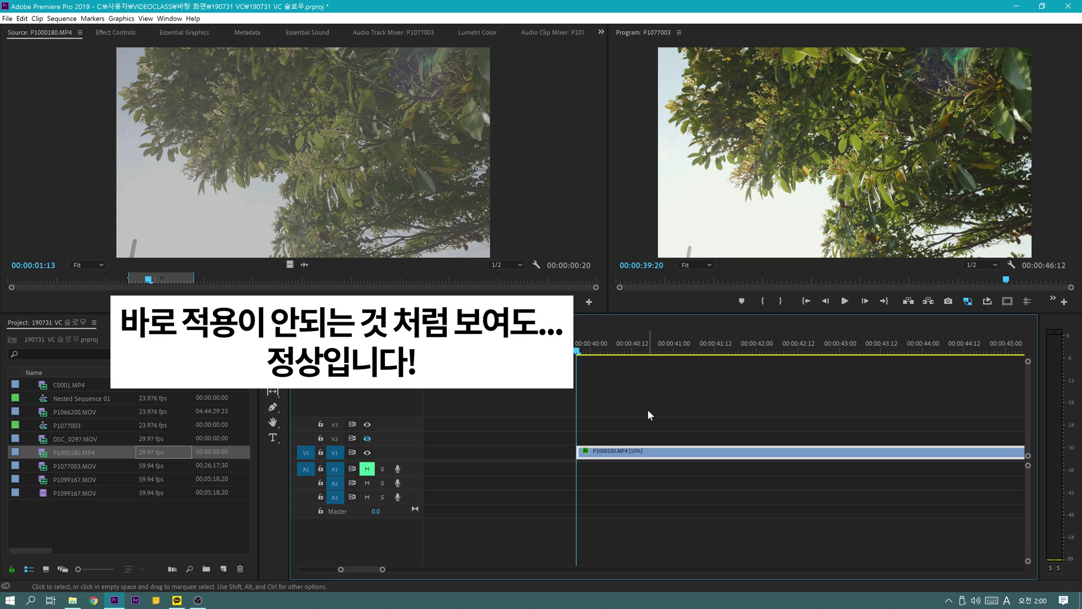
Play the slowed P1000180.MP4 clip and mark in and out points spanning about two seconds at its start
{"action": "key", "text": "space"}
{"action": "left_click", "coordinate": [607, 351]}
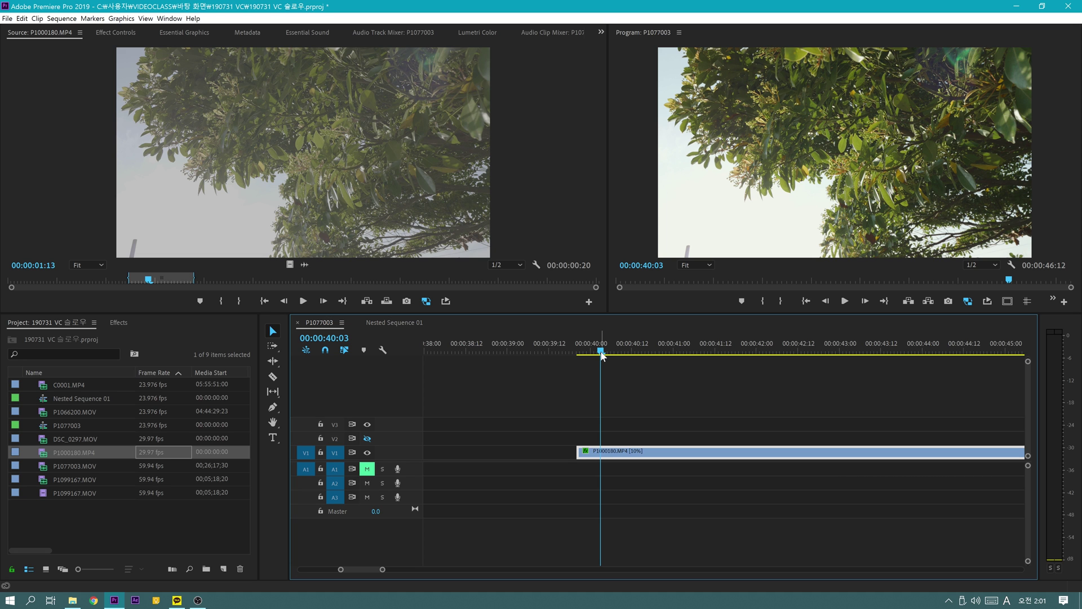
{"action": "mouse_move", "coordinate": [603, 353]}
{"action": "left_mouse_down"}
{"action": "mouse_move", "coordinate": [776, 355]}
{"action": "mouse_move", "coordinate": [568, 396]}
{"action": "left_mouse_up"}
{"action": "key", "text": "i"}
{"action": "key", "text": "space"}
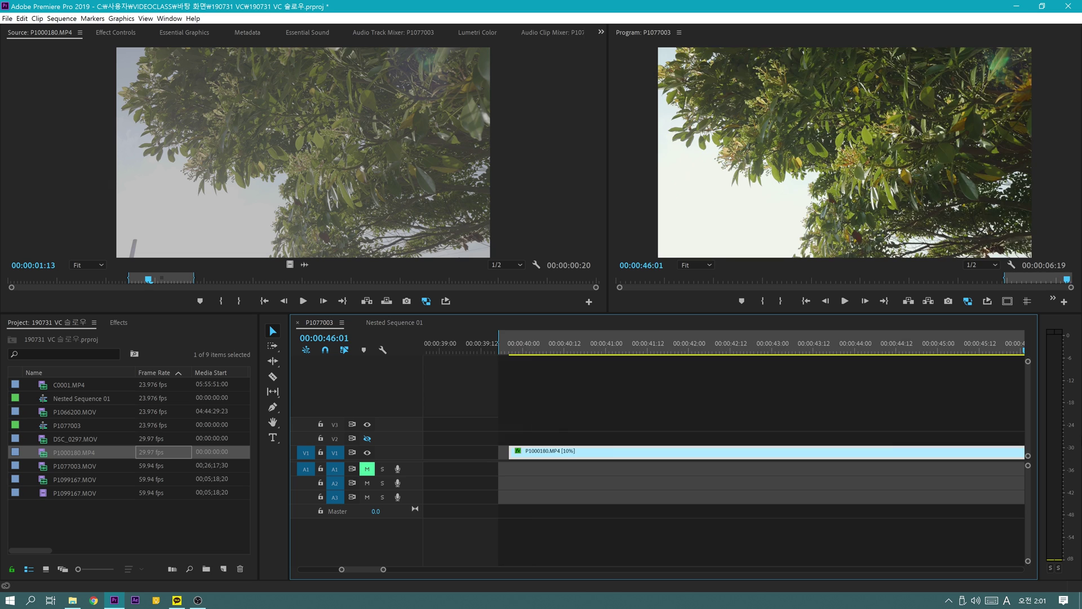
{"action": "mouse_move", "coordinate": [572, 394]}
{"action": "left_mouse_down"}
{"action": "mouse_move", "coordinate": [468, 404]}
{"action": "mouse_move", "coordinate": [596, 384]}
{"action": "mouse_move", "coordinate": [603, 402]}
{"action": "mouse_move", "coordinate": [577, 382]}
{"action": "left_mouse_up"}
{"action": "key", "text": "o"}
Render the marked in-to-out range of the sequence and play the result in an enlarged program view
{"action": "left_click_drag", "start_coordinate": [502, 344], "coordinate": [523, 352]}
{"action": "left_click", "coordinate": [62, 19]}
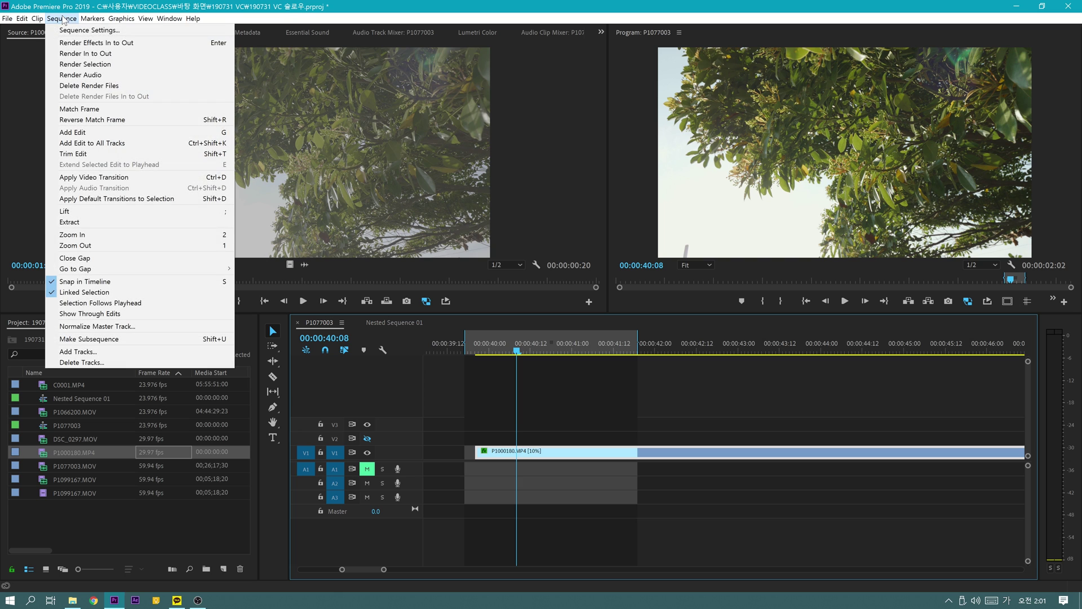
{"action": "left_click", "coordinate": [110, 54]}
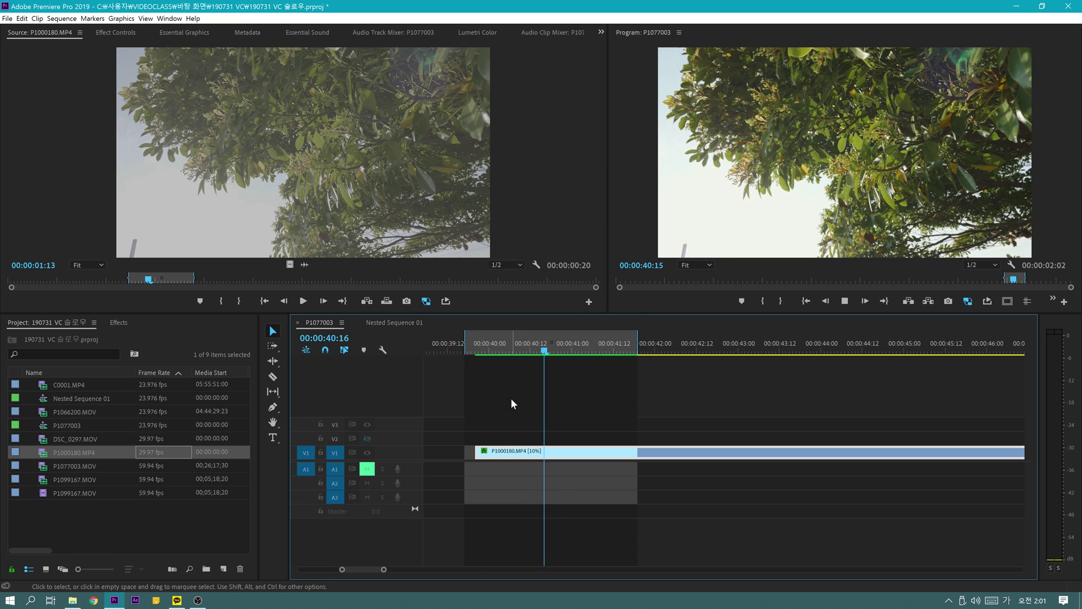
{"action": "left_click", "coordinate": [964, 165]}
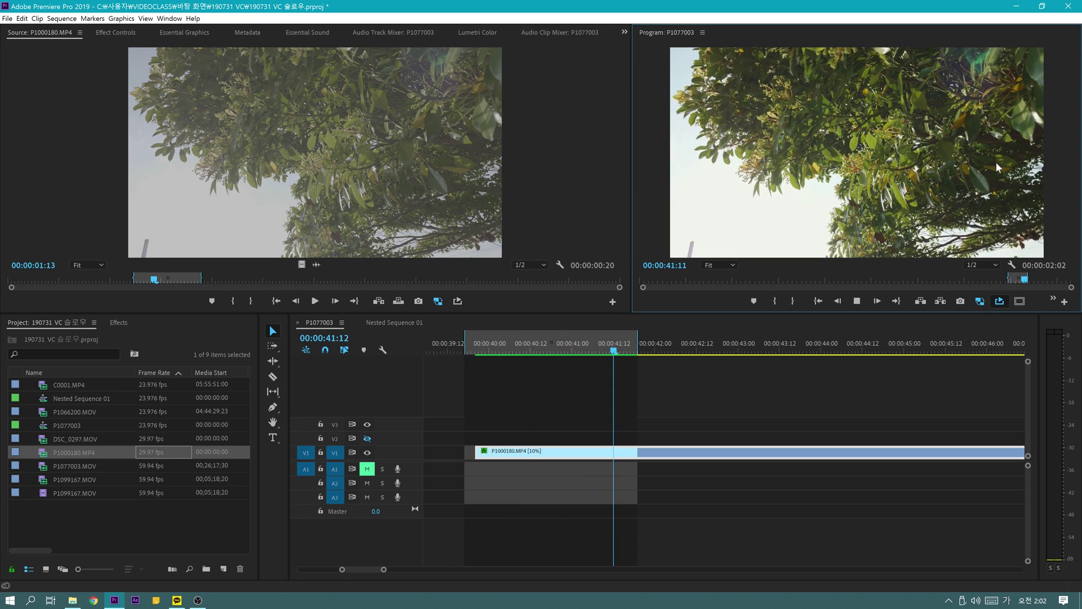
{"action": "key", "text": "grave"}
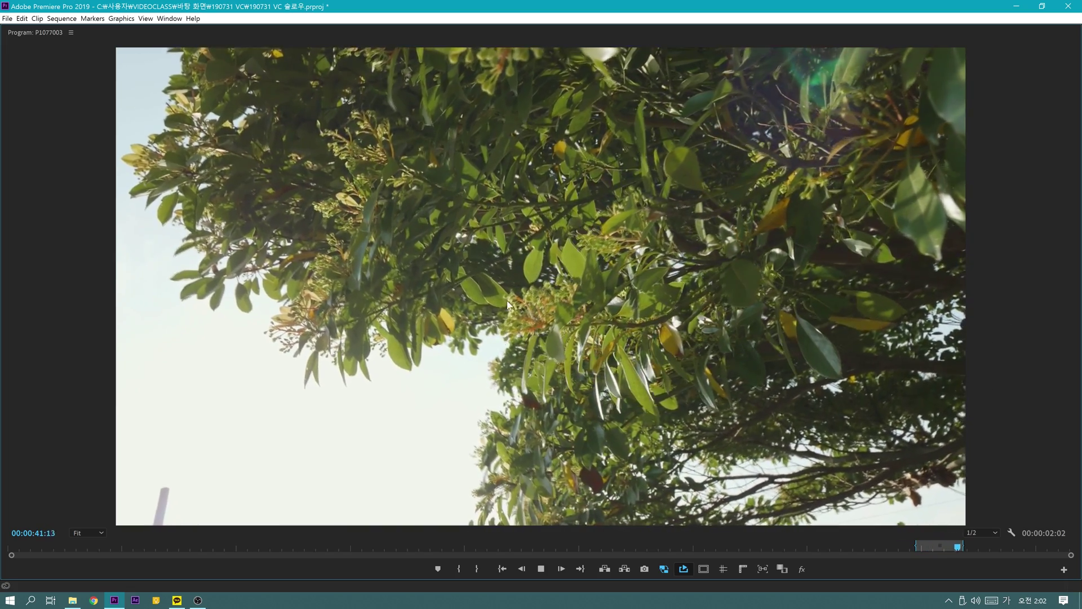
{"action": "key", "text": "grave"}
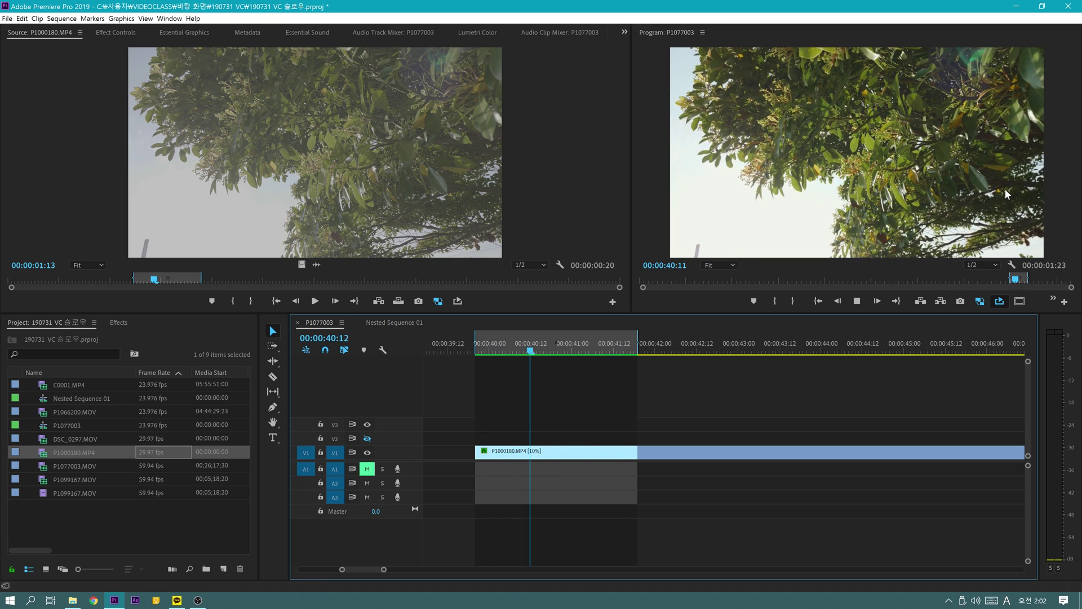
Clear the sequence's in and out points and play back the slowed P1077003.MOV clip
{"action": "right_click", "coordinate": [621, 350]}
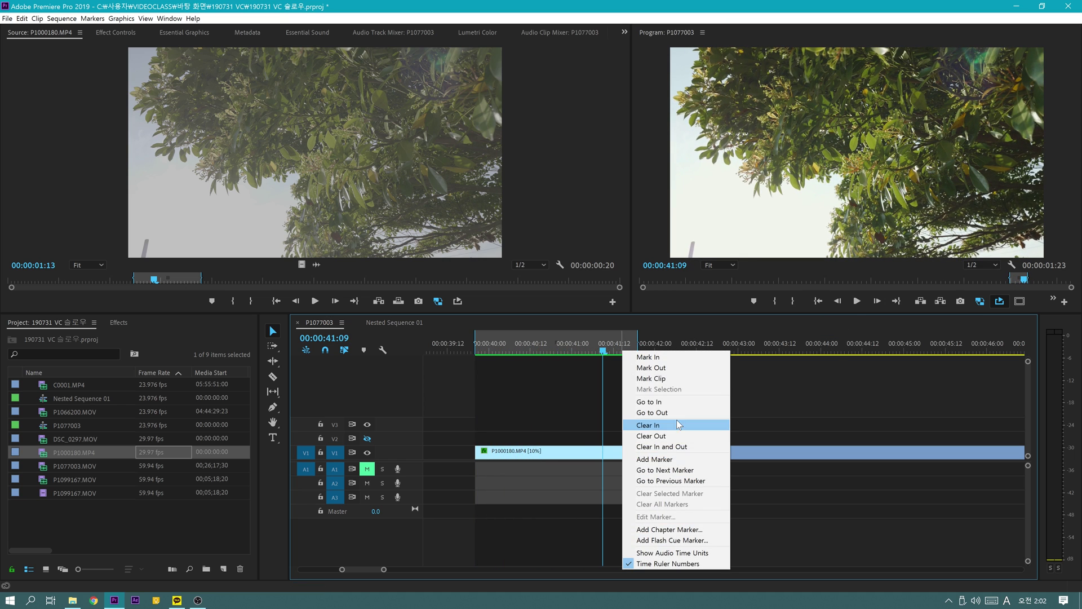
{"action": "left_click", "coordinate": [682, 446]}
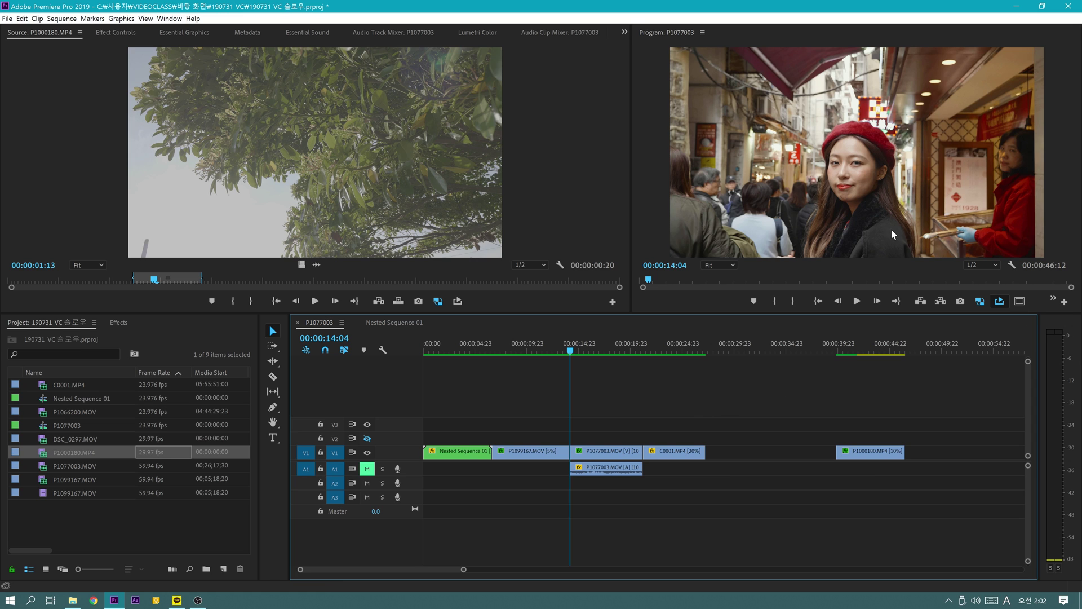
{"action": "key", "text": "space"}
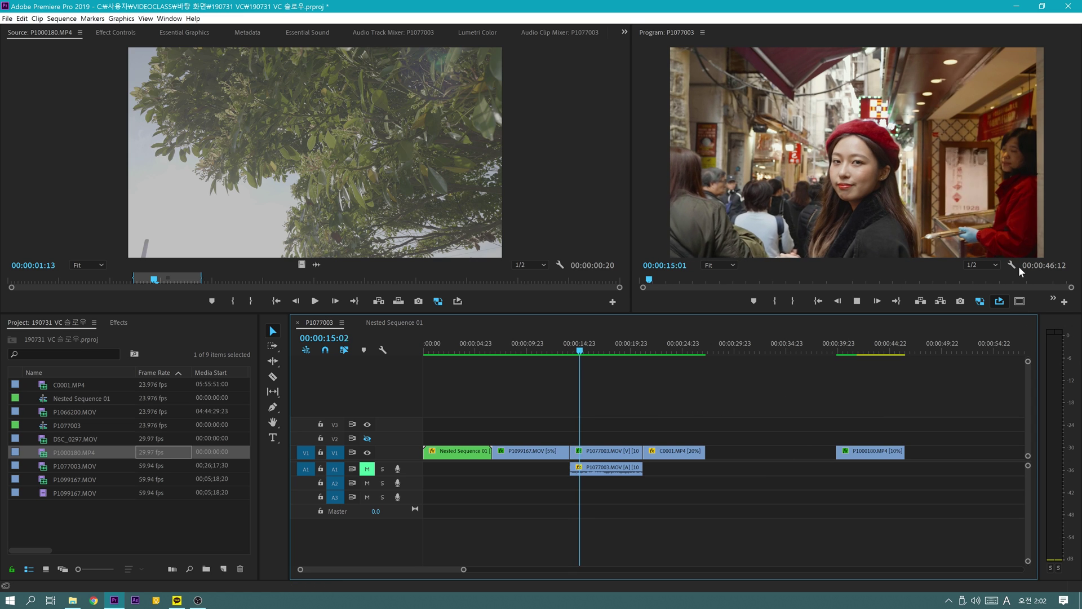
{"action": "key", "text": "grave"}
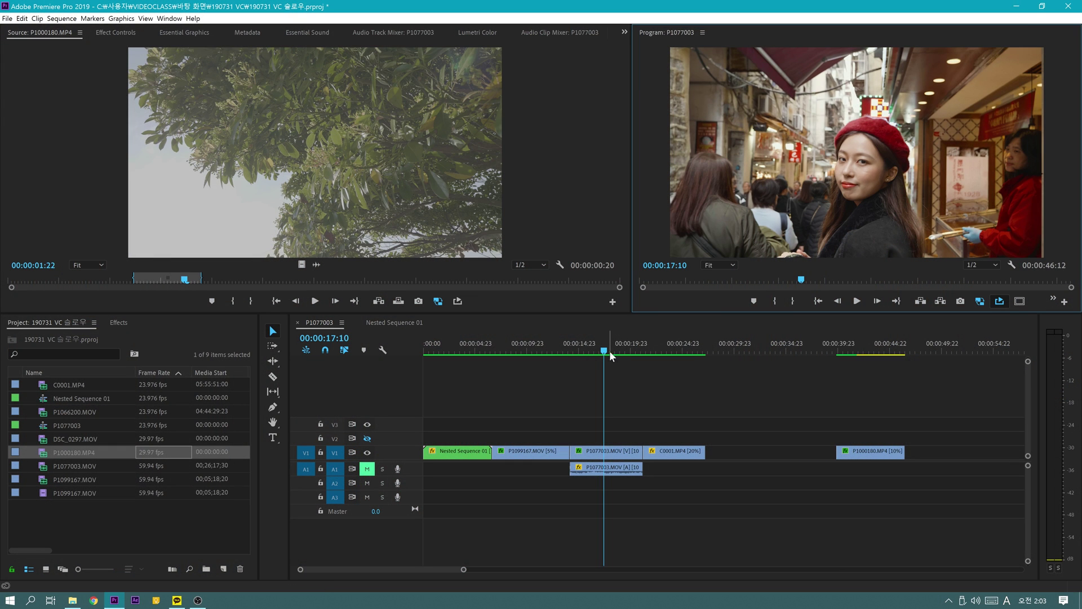
Play the 20% C0001.MP4 clip repeatedly and examine the wood-grain background around the moving hand
{"action": "left_click", "coordinate": [643, 346]}
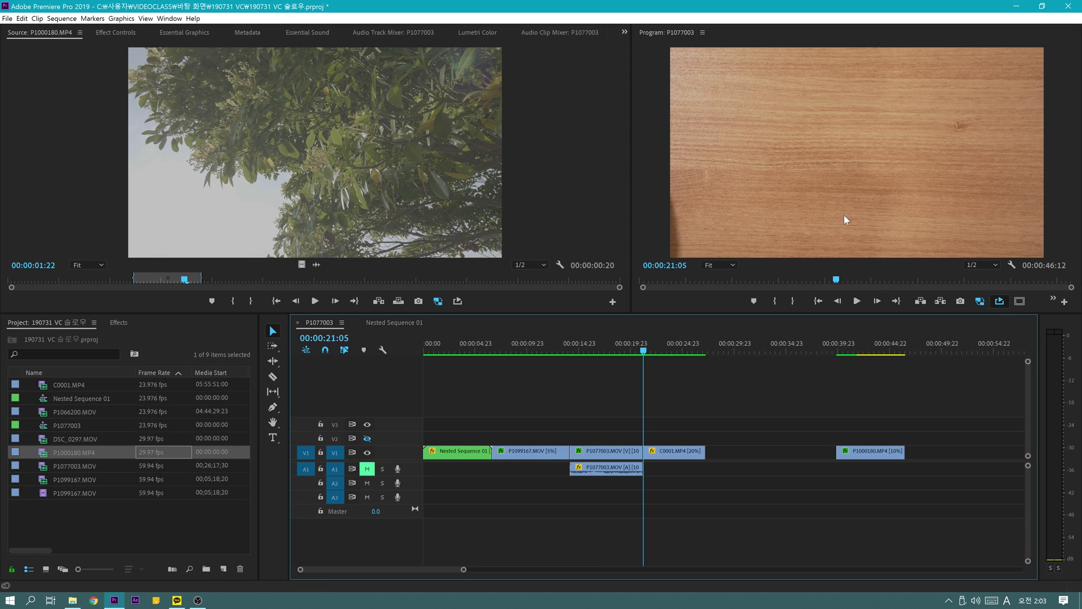
{"action": "key", "text": "space"}
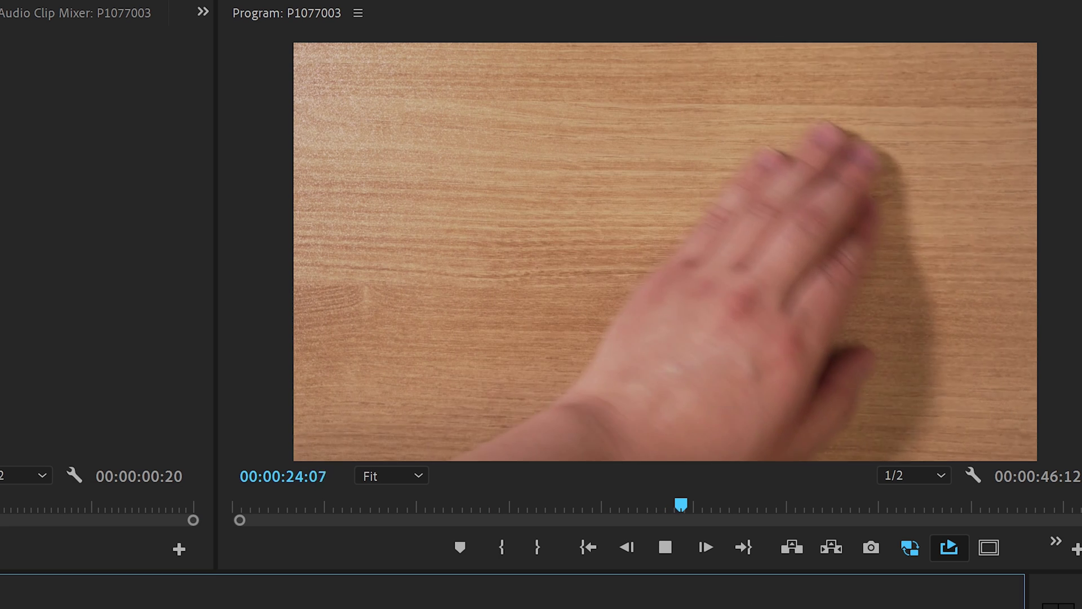
{"action": "key", "text": "j"}
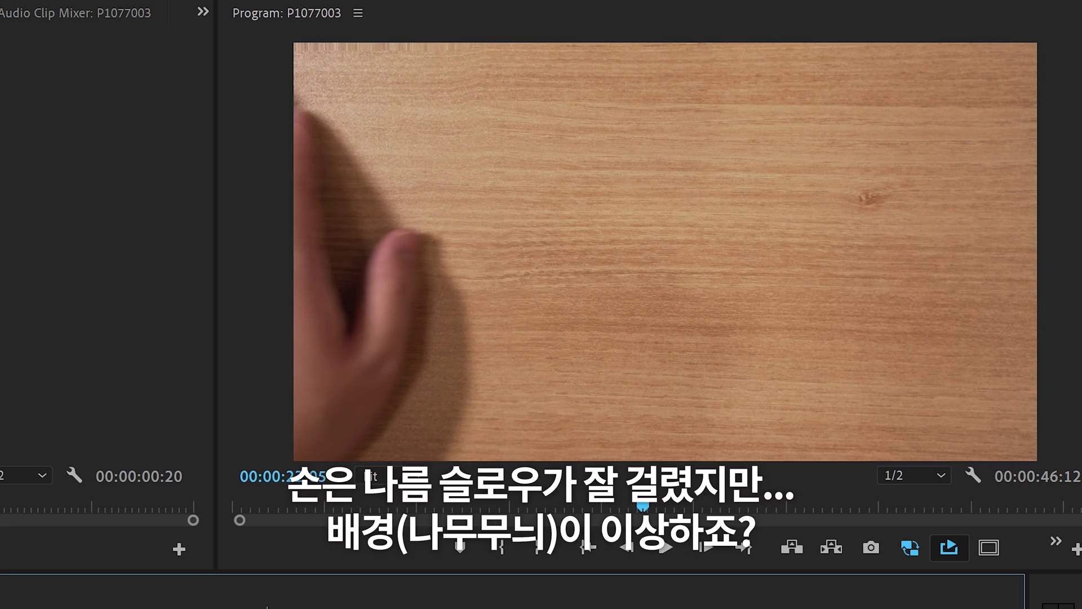
{"action": "mouse_move", "coordinate": [658, 504]}
{"action": "left_mouse_down"}
{"action": "mouse_move", "coordinate": [684, 495]}
{"action": "mouse_move", "coordinate": [668, 503]}
{"action": "left_mouse_up"}
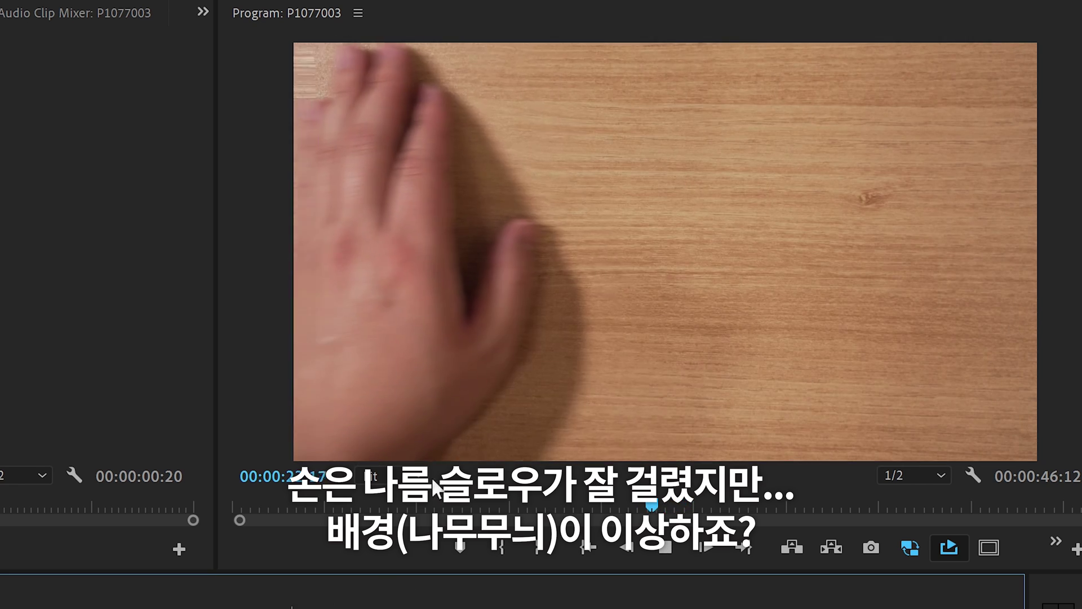
{"action": "key", "text": "space"}
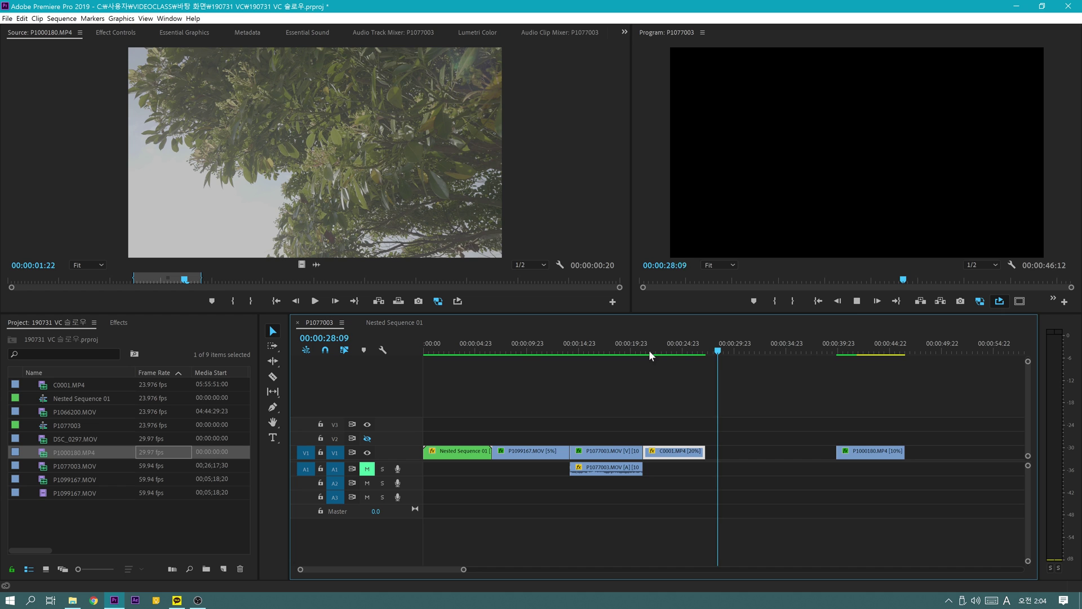
{"action": "left_click", "coordinate": [647, 351]}
{"action": "left_click", "coordinate": [721, 280]}
{"action": "mouse_move", "coordinate": [676, 367]}
{"action": "left_mouse_down"}
{"action": "mouse_move", "coordinate": [651, 366]}
{"action": "mouse_move", "coordinate": [665, 367]}
{"action": "left_mouse_up"}
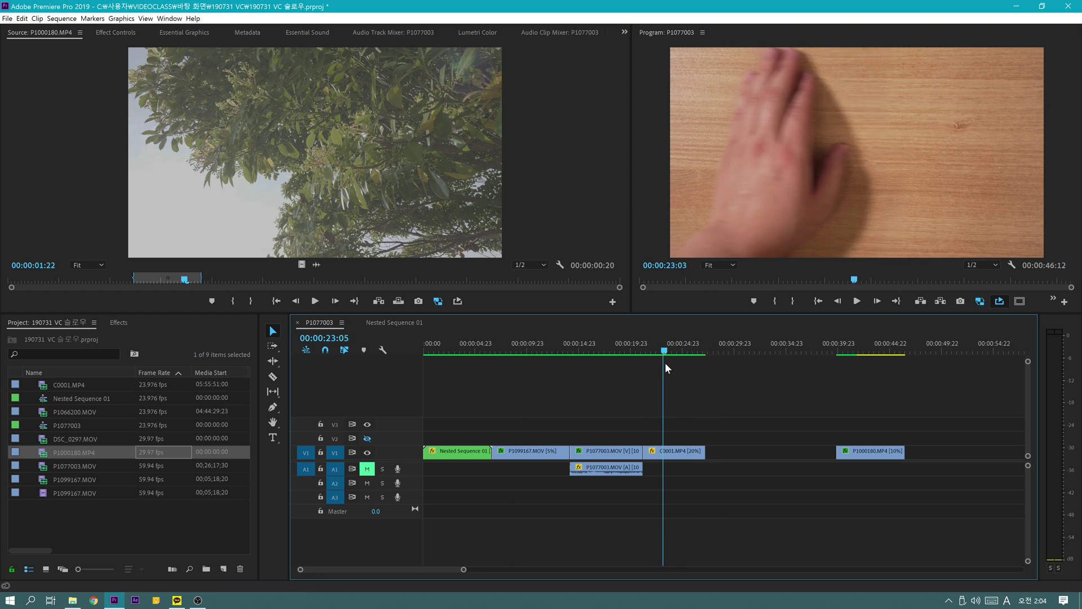
{"action": "key", "text": "space"}
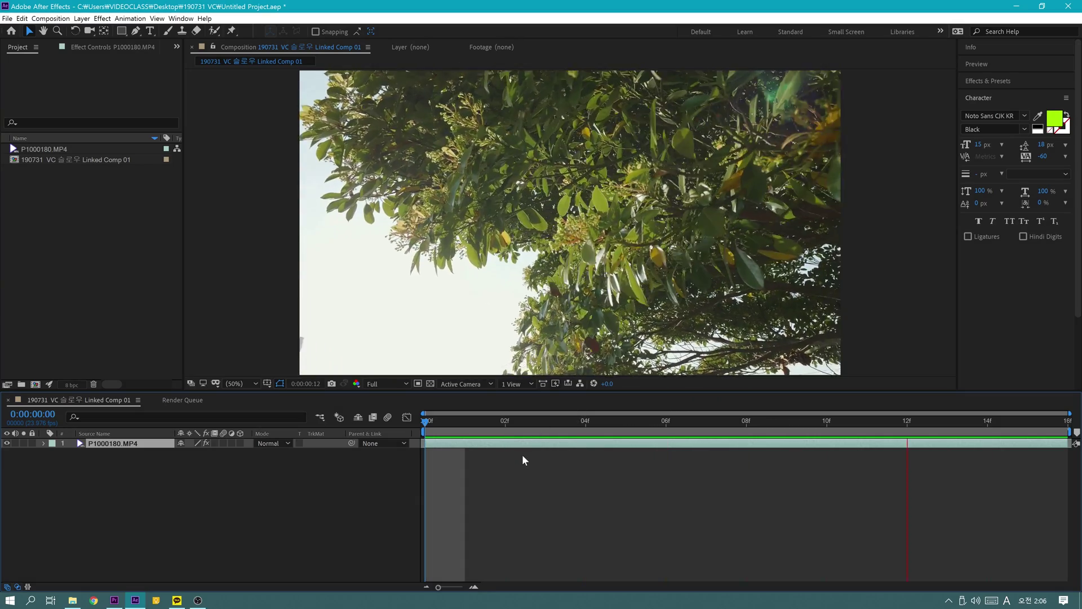
Switch to After Effects and preview the linked composition containing the P1000180.MP4 layer
{"action": "key", "text": "space"}
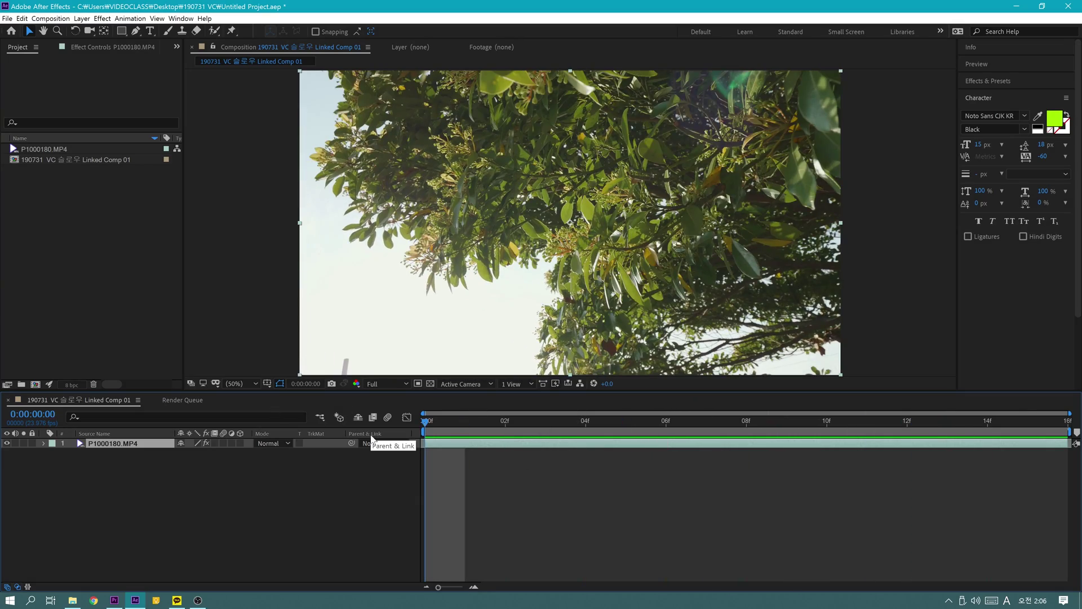
{"action": "key", "text": "space"}
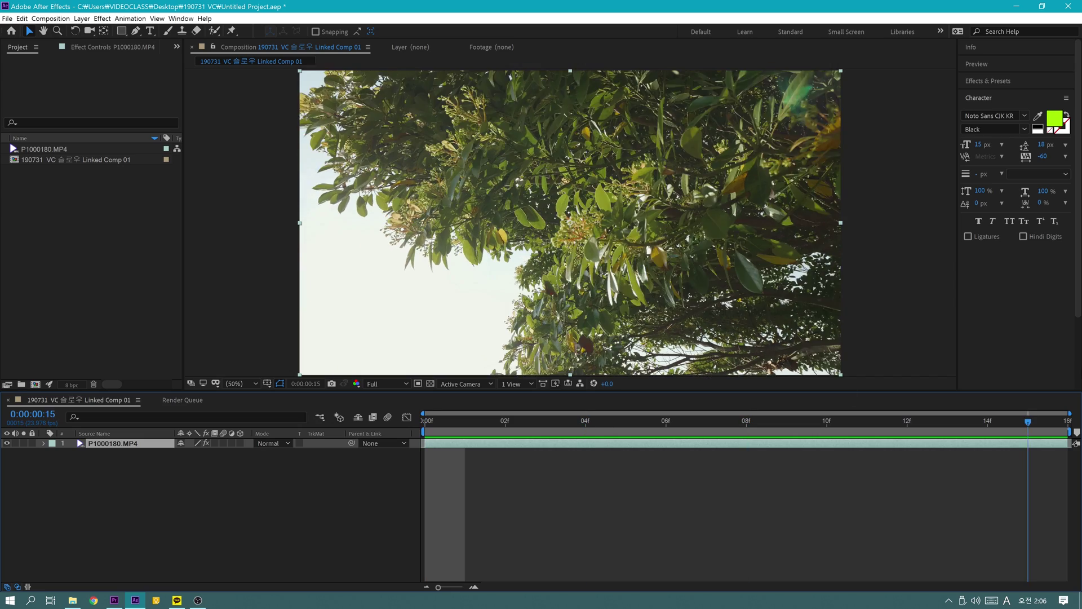
{"action": "key", "text": "space"}
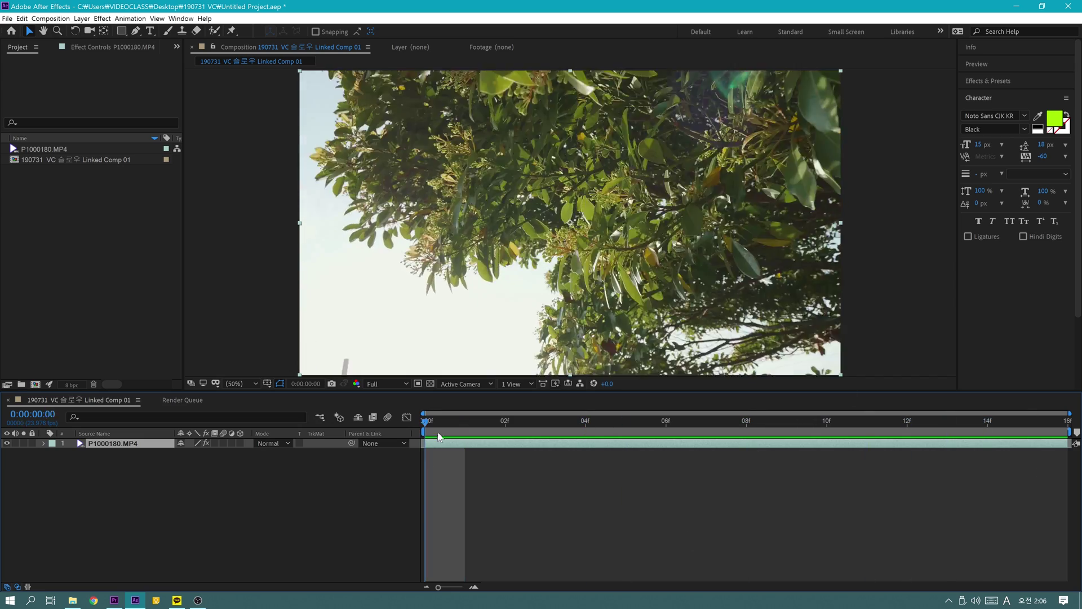
Extend the linked composition's duration to more than 5 seconds in its composition settings
{"action": "left_click", "coordinate": [51, 19]}
{"action": "left_click", "coordinate": [86, 43]}
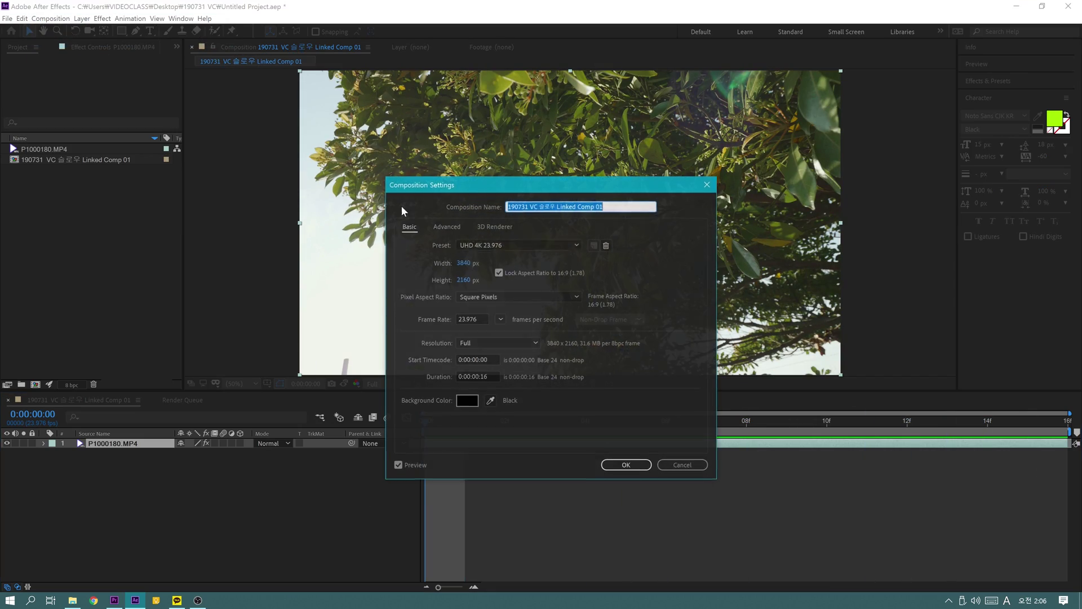
{"action": "left_click", "coordinate": [627, 464]}
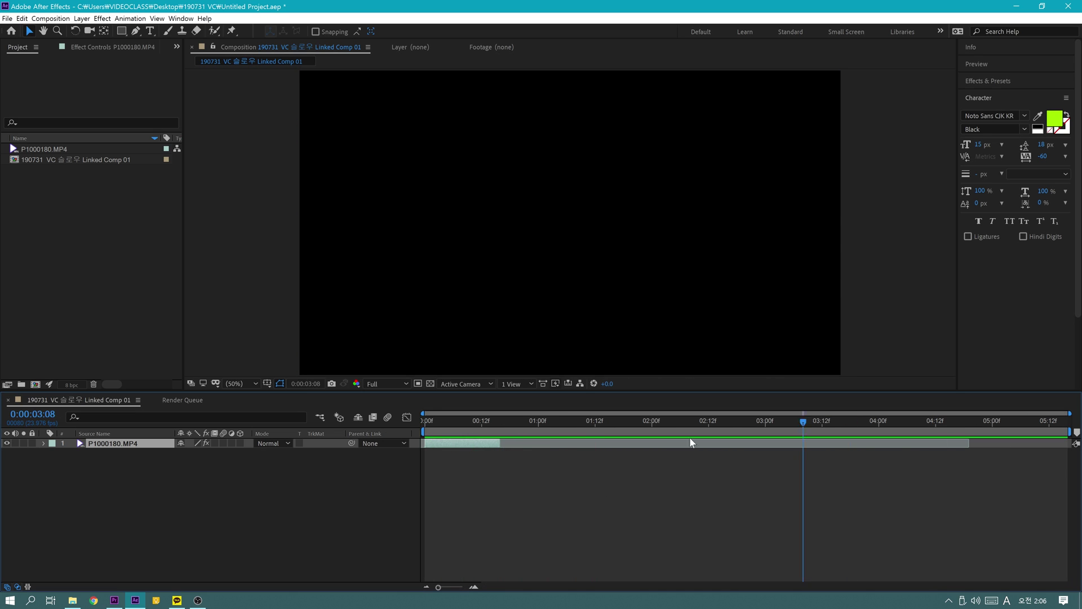
Time-stretch the P1000180.MP4 layer to fill the composition's full length and preview it
{"action": "key", "text": "space"}
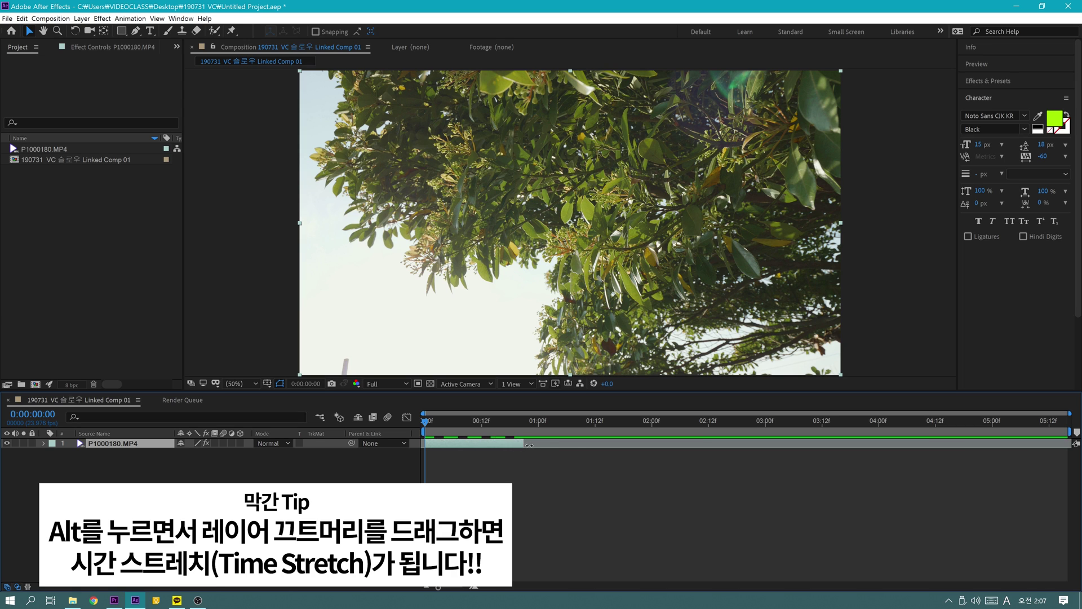
{"action": "left_click_drag", "start_coordinate": [592, 448], "coordinate": [860, 439]}
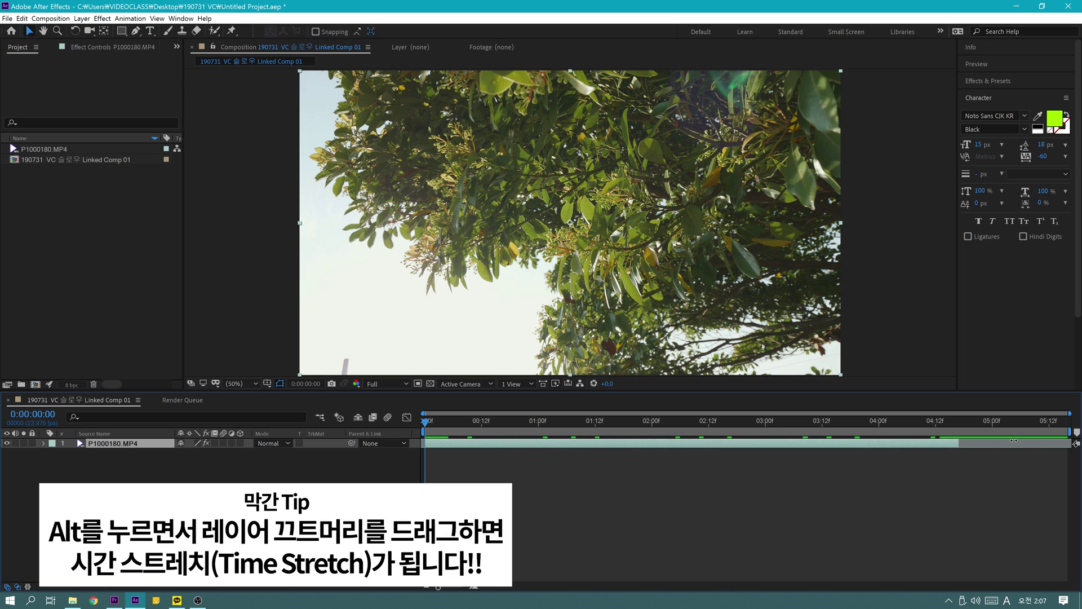
{"action": "key", "text": "space"}
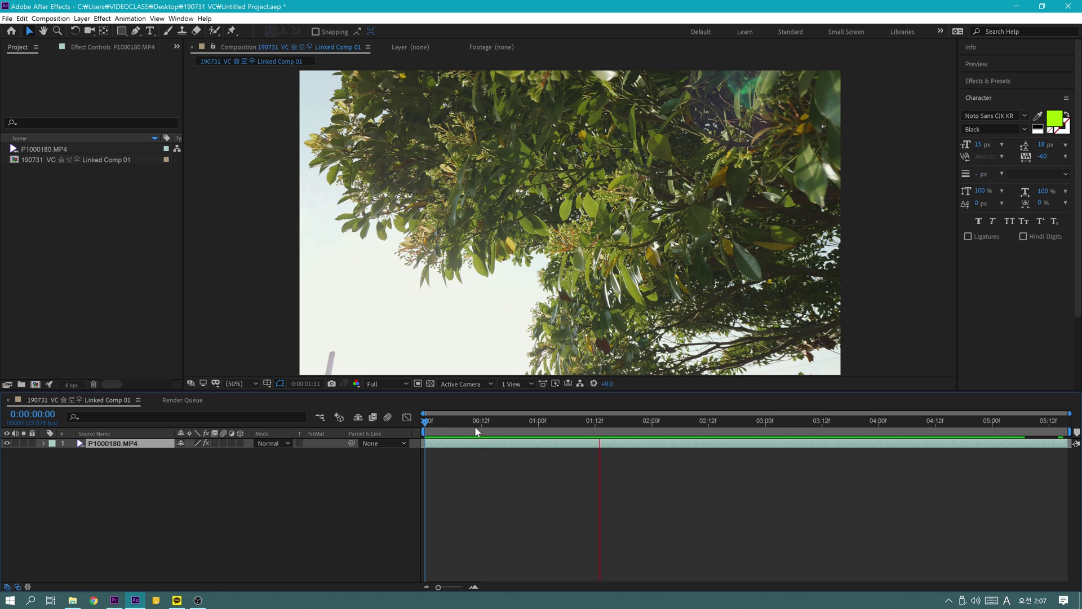
{"action": "key", "text": "space"}
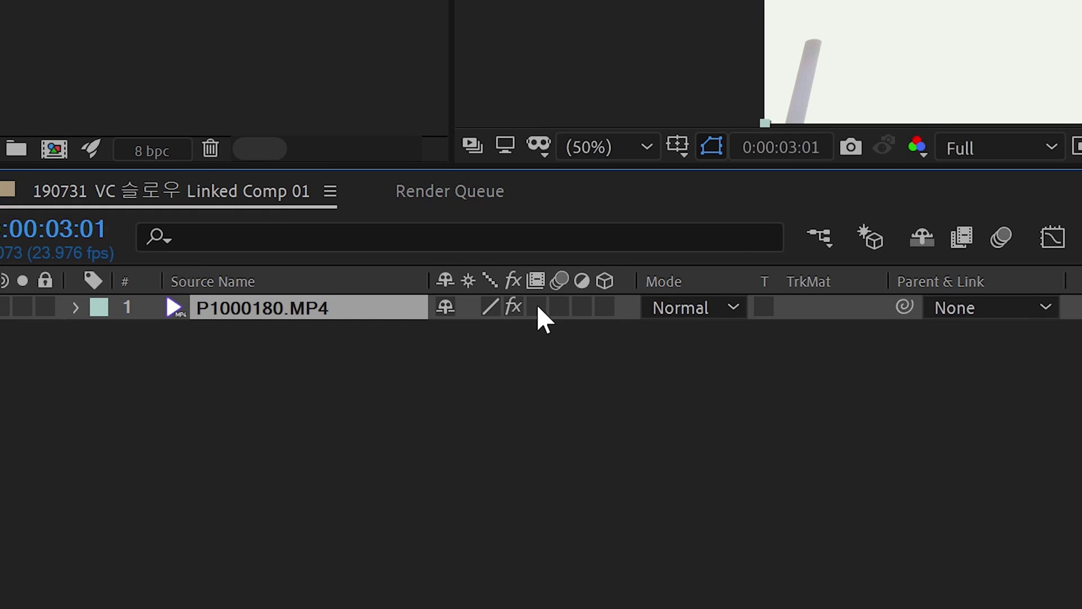
Enable frame blending on the P1000180.MP4 layer and set it to Pixel Motion
{"action": "left_click", "coordinate": [536, 307]}
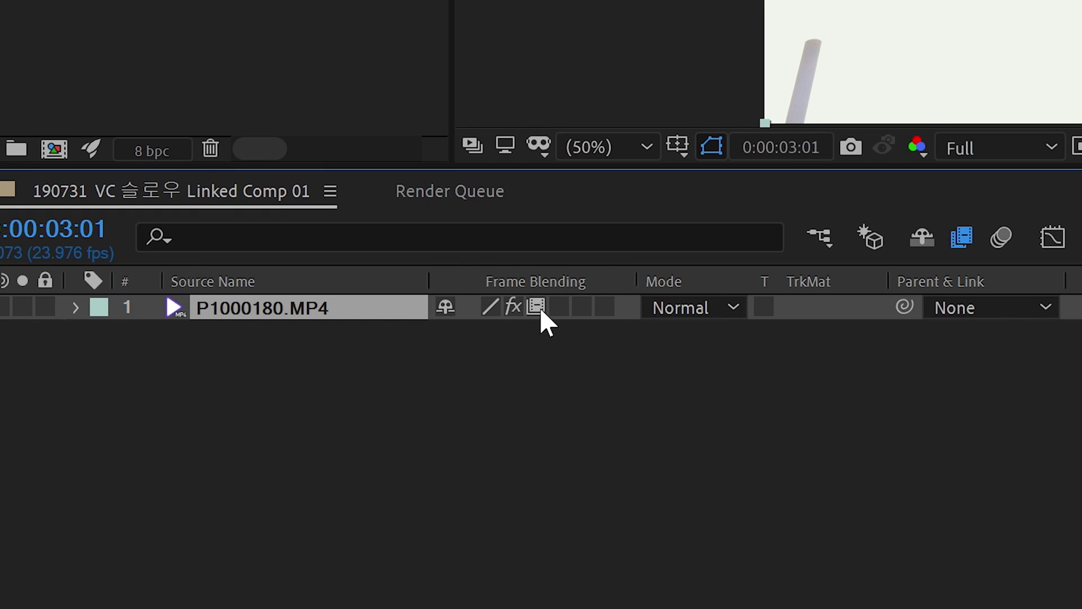
{"action": "left_click", "coordinate": [533, 308]}
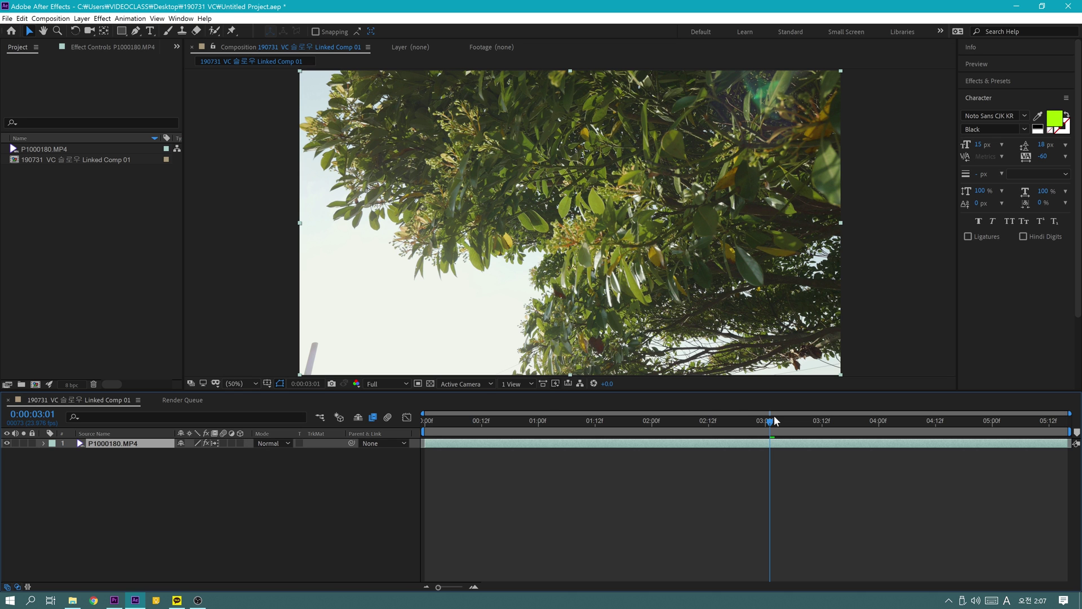
Try Frame Mix frame blending on the P1000180.MP4 layer and return it to Pixel Motion
{"action": "right_click", "coordinate": [733, 444]}
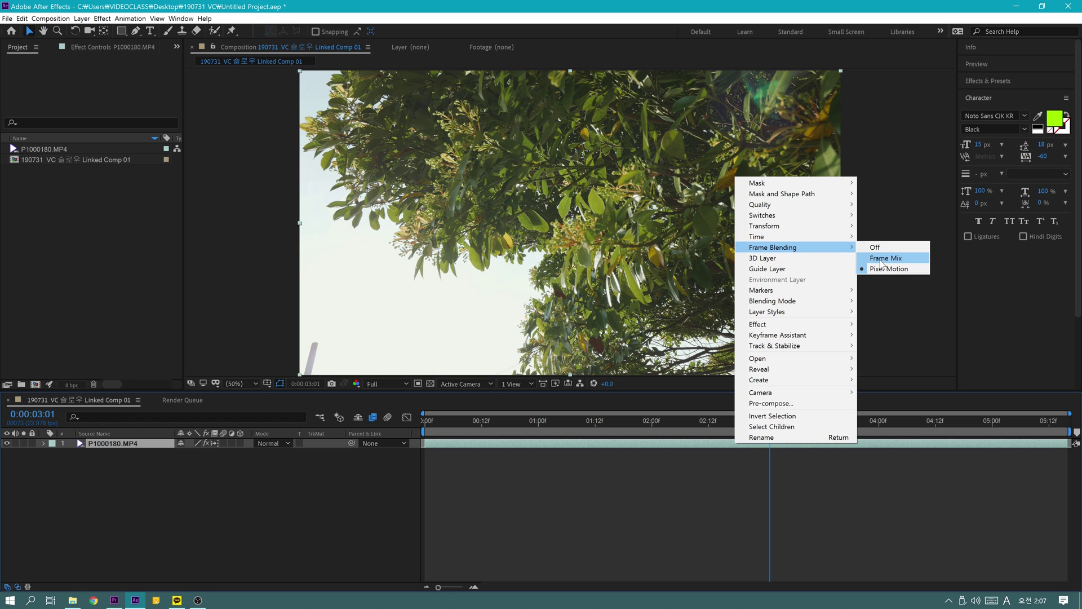
{"action": "left_click", "coordinate": [882, 259]}
{"action": "right_click", "coordinate": [485, 443]}
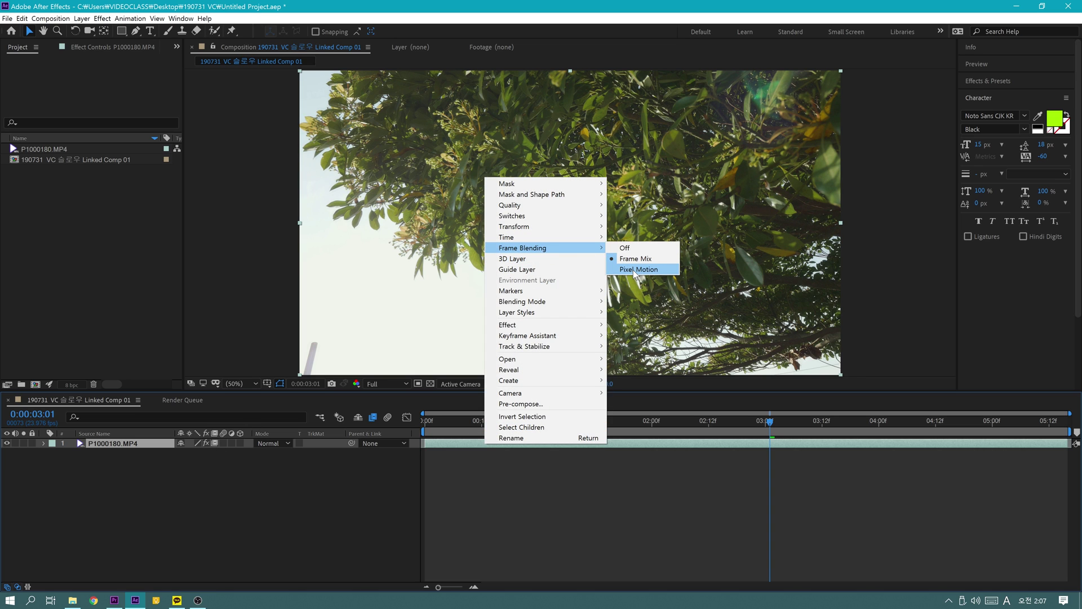
{"action": "left_click", "coordinate": [635, 270]}
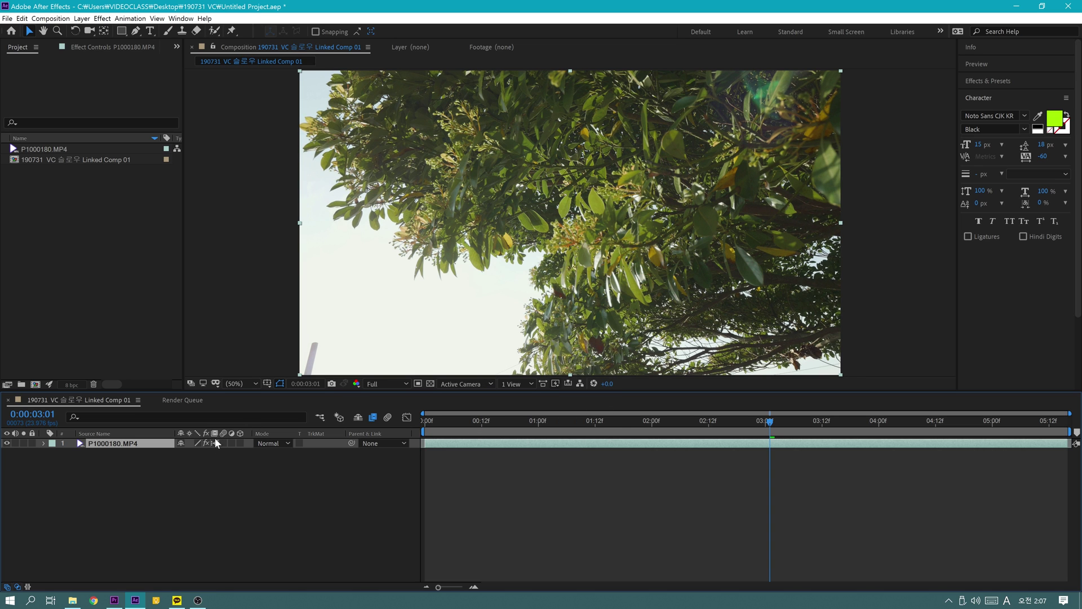
Preview the slowed P1000180.MP4 composition from the start, enlarging the composition view to inspect the motion up close
{"action": "key", "text": "space"}
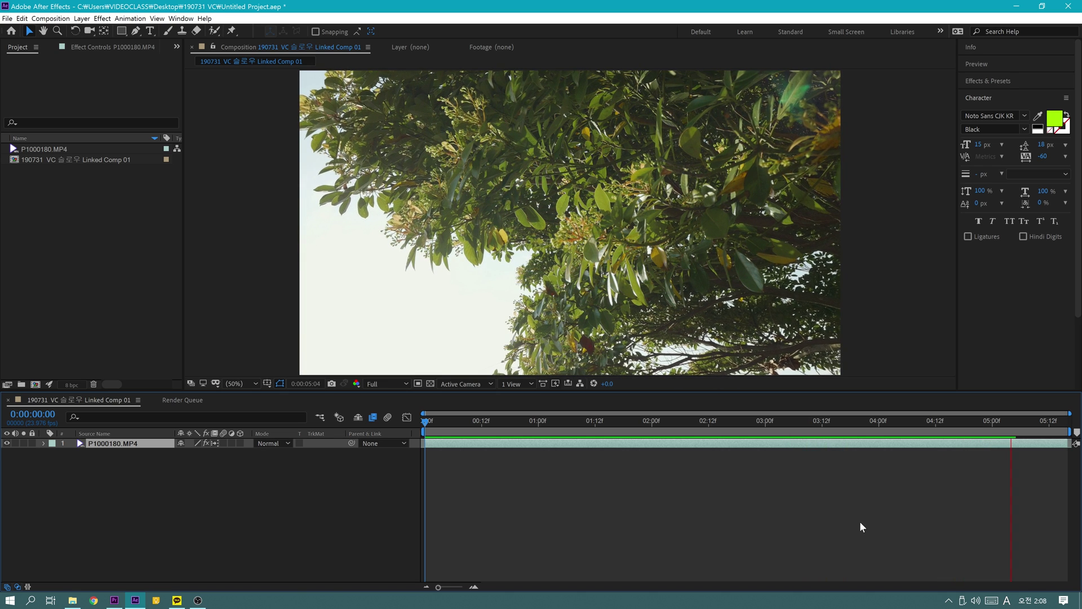
{"action": "key", "text": "grave"}
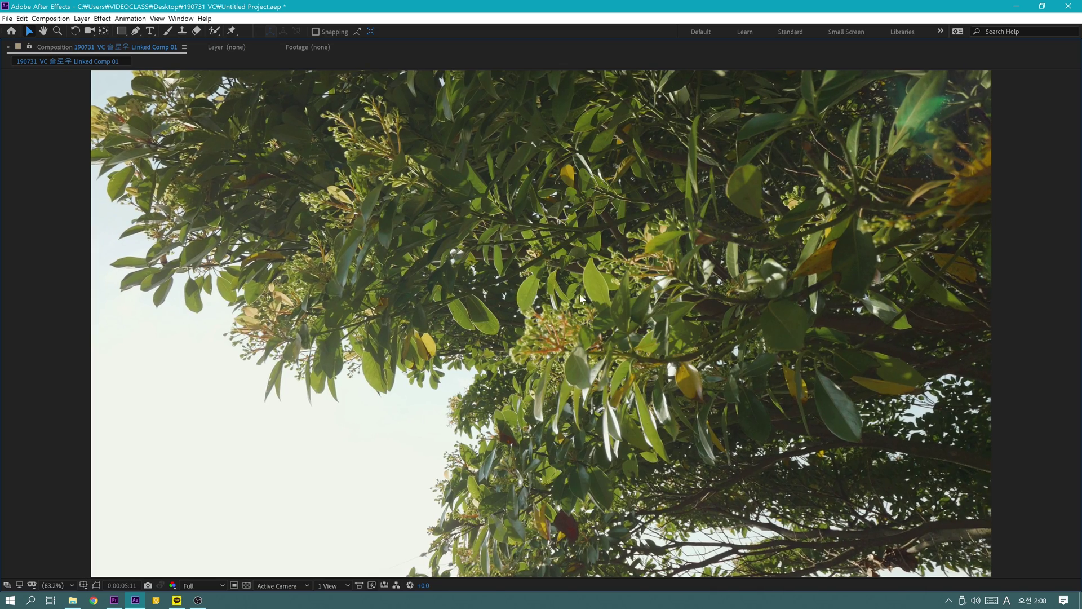
{"action": "key", "text": "grave"}
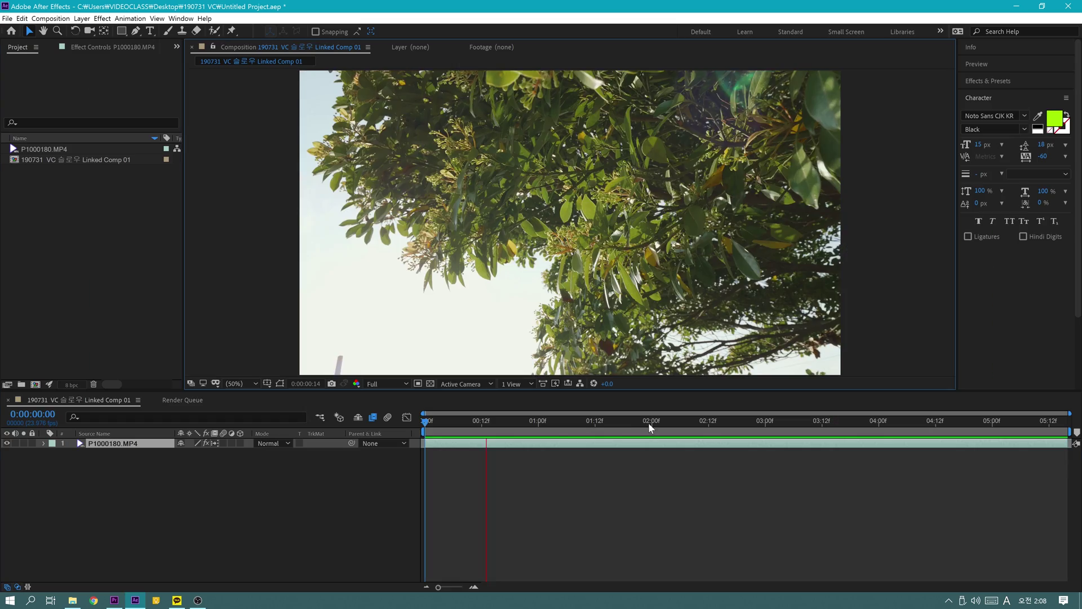
{"action": "key", "text": "grave"}
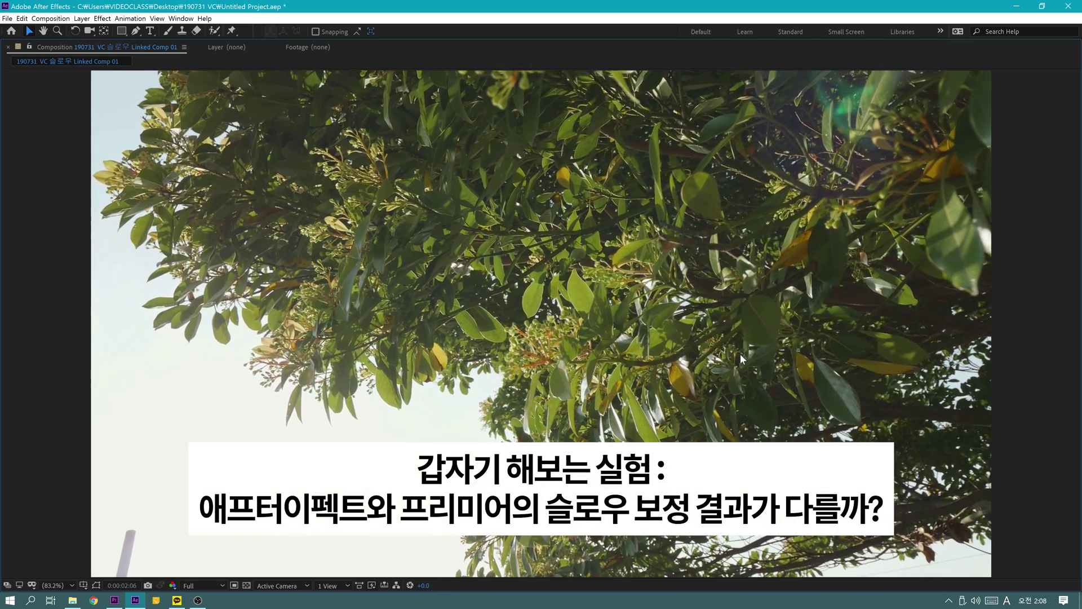
{"action": "key", "text": "grave"}
Switch to Premiere Pro and replace the V2 P1077003.MOV clip in the P1077003 sequence with an After Effects composition
{"action": "left_click", "coordinate": [115, 601]}
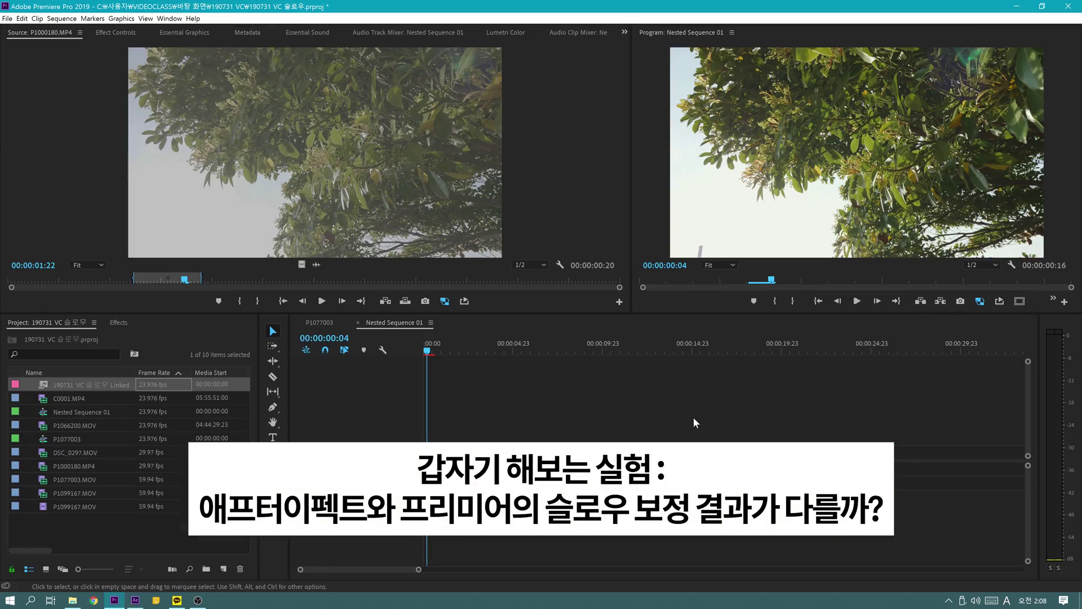
{"action": "left_click_drag", "start_coordinate": [573, 350], "coordinate": [613, 353]}
{"action": "left_click_drag", "start_coordinate": [611, 445], "coordinate": [610, 437]}
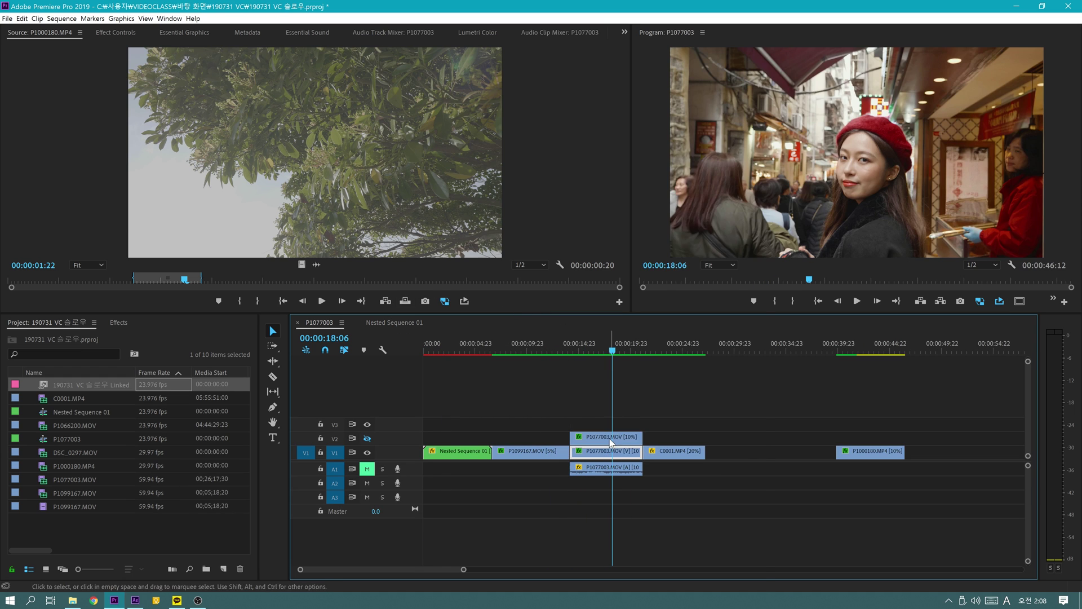
{"action": "right_click", "coordinate": [611, 437]}
{"action": "left_click", "coordinate": [723, 252]}
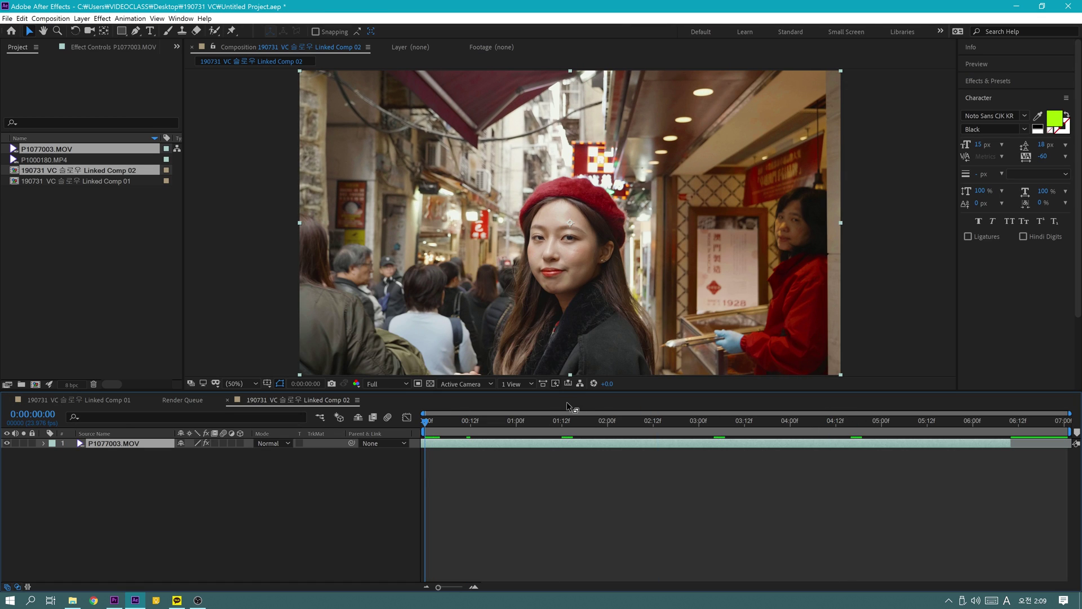
Enable frame blending on the P1077003.MOV layer and stretch it to the end of the composition, previewing the playback
{"action": "left_click", "coordinate": [215, 443]}
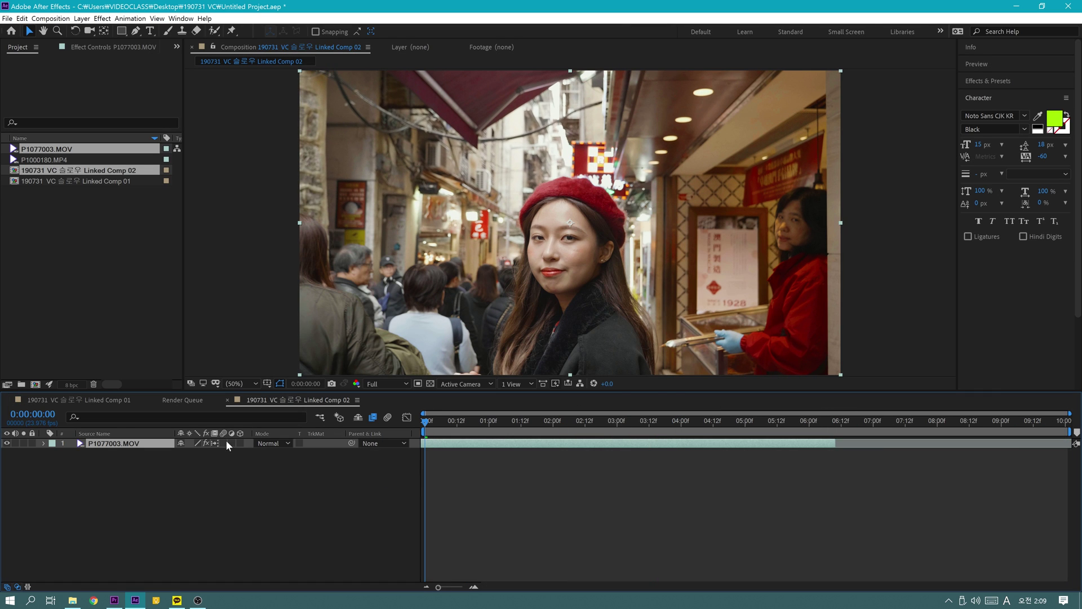
{"action": "key", "text": "space"}
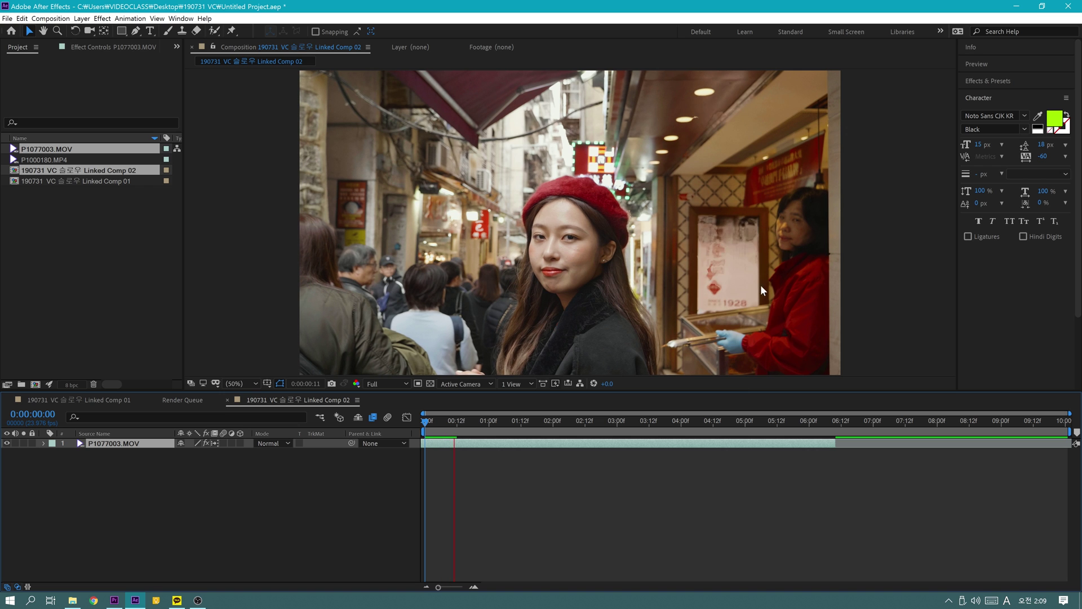
{"action": "left_click_drag", "start_coordinate": [835, 443], "coordinate": [1070, 443]}
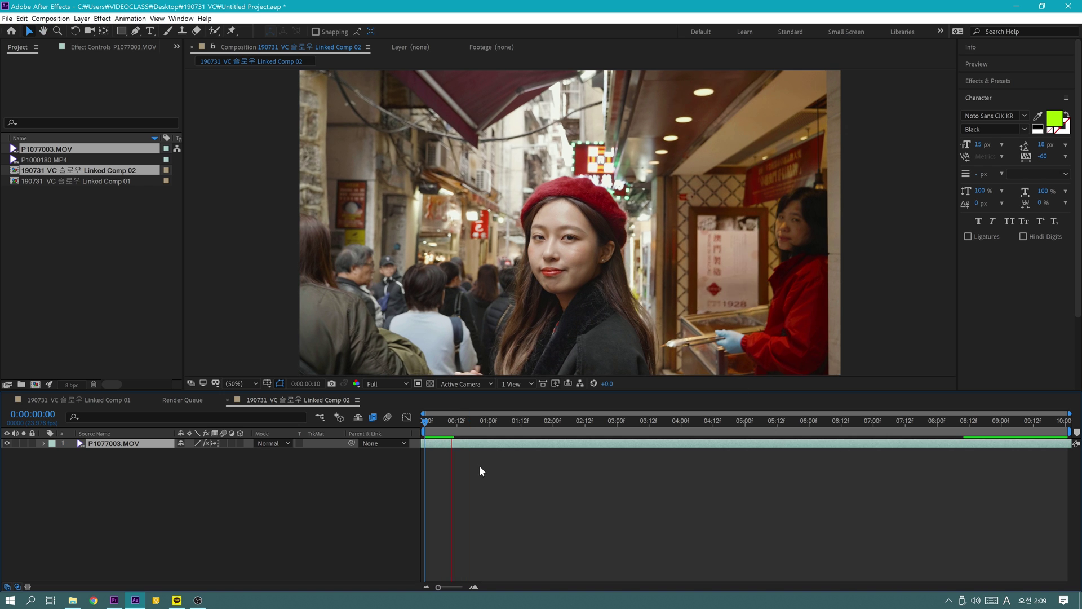
Return to Linked Comp 01 to review the slowed P1000180.MP4 footage
{"action": "left_click", "coordinate": [78, 399]}
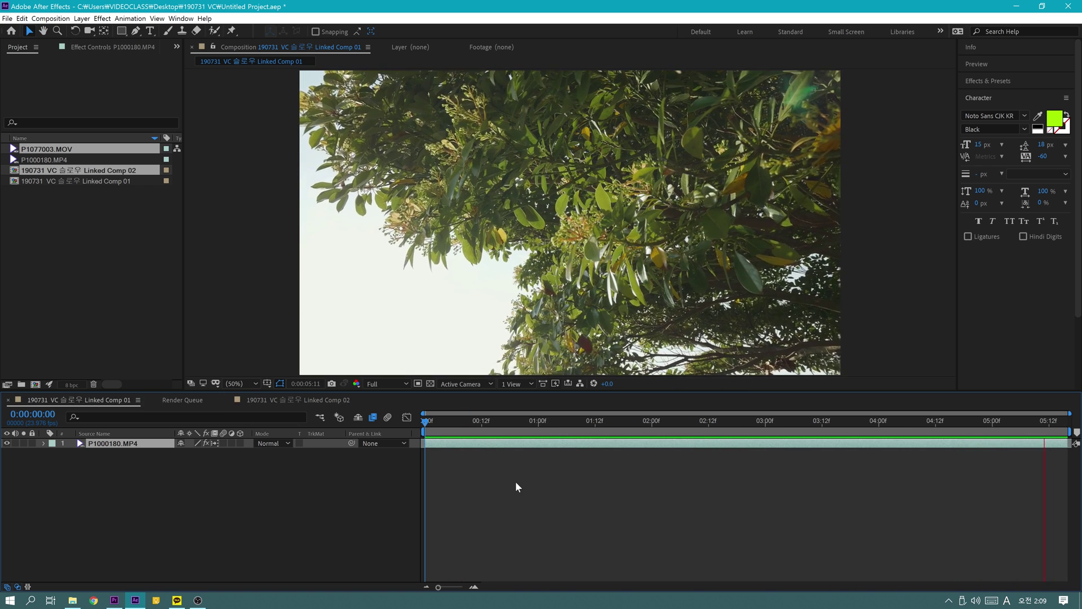